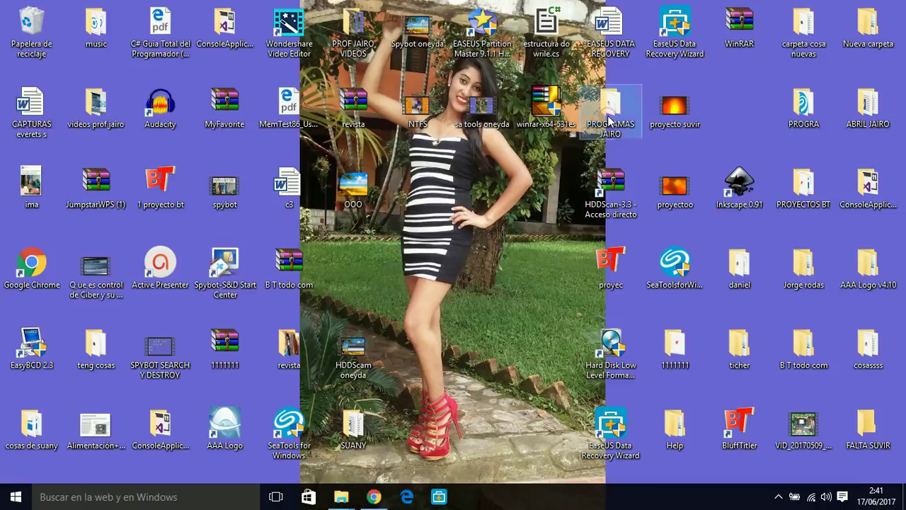
Open the PROGRA folder on the desktop and run the ntfsrecovery installer as administrator
click(609, 120)
double_click(804, 107)
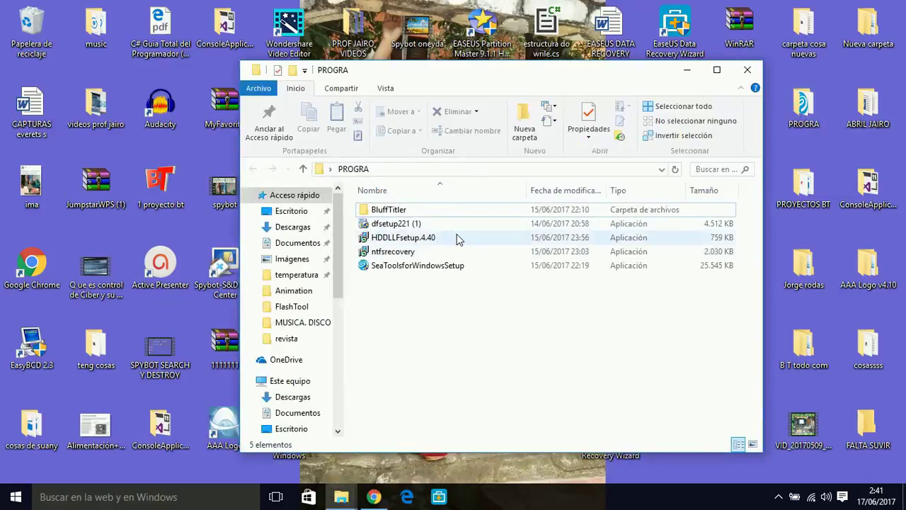
right_click(453, 251)
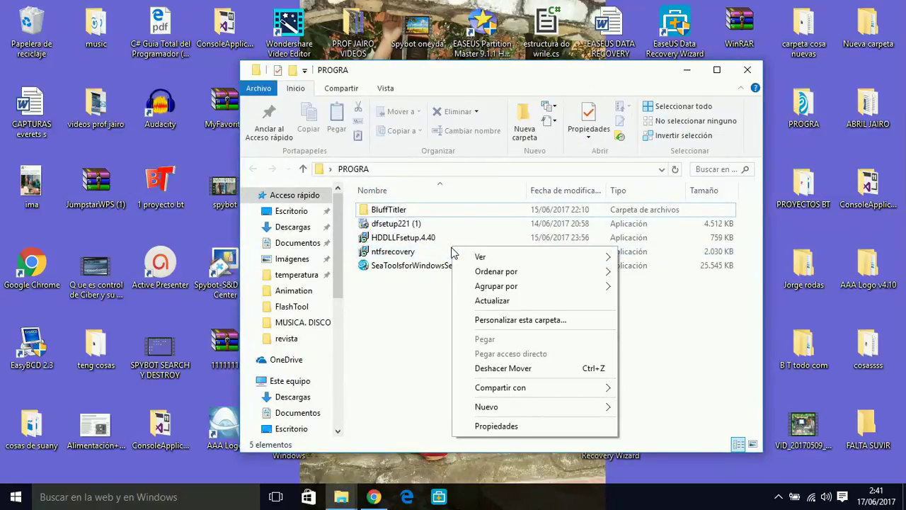
click(439, 258)
double_click(435, 254)
right_click(434, 255)
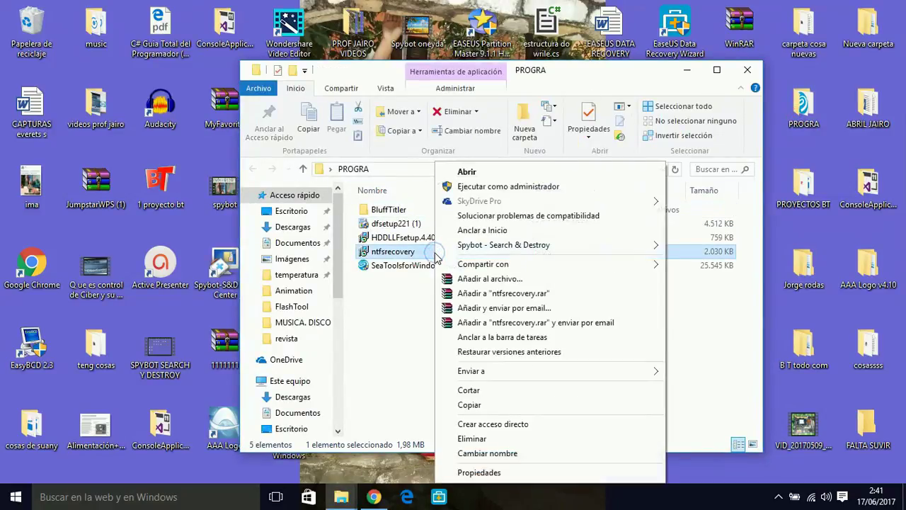
click(480, 184)
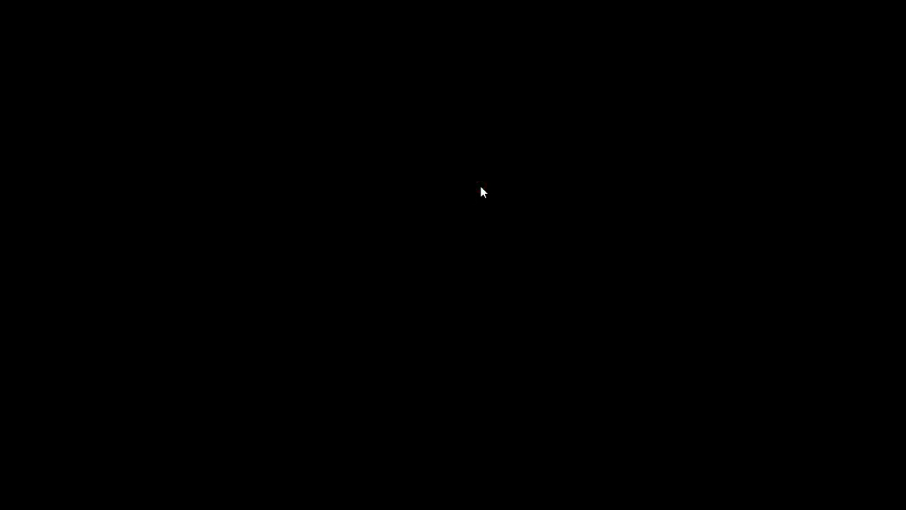
click(514, 283)
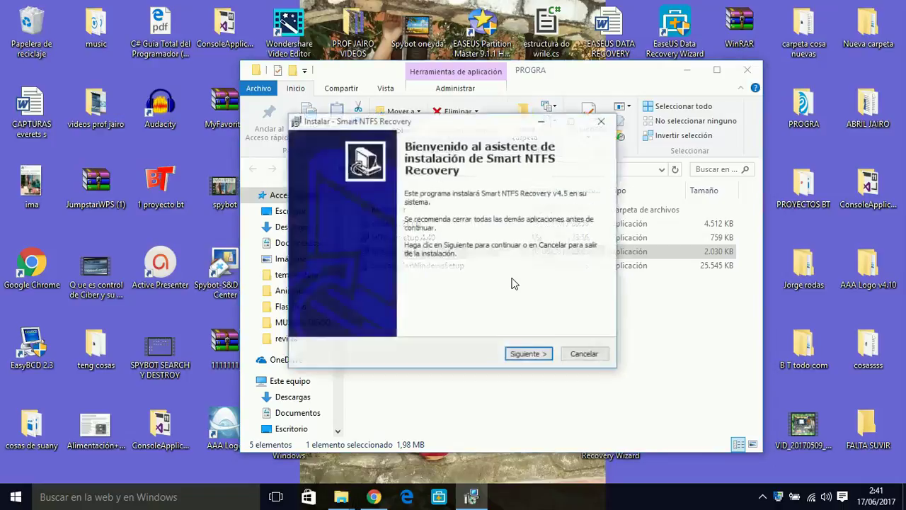
Install Smart NTFS Recovery, accepting the licence agreement, and continue into the program without a licence key
click(687, 69)
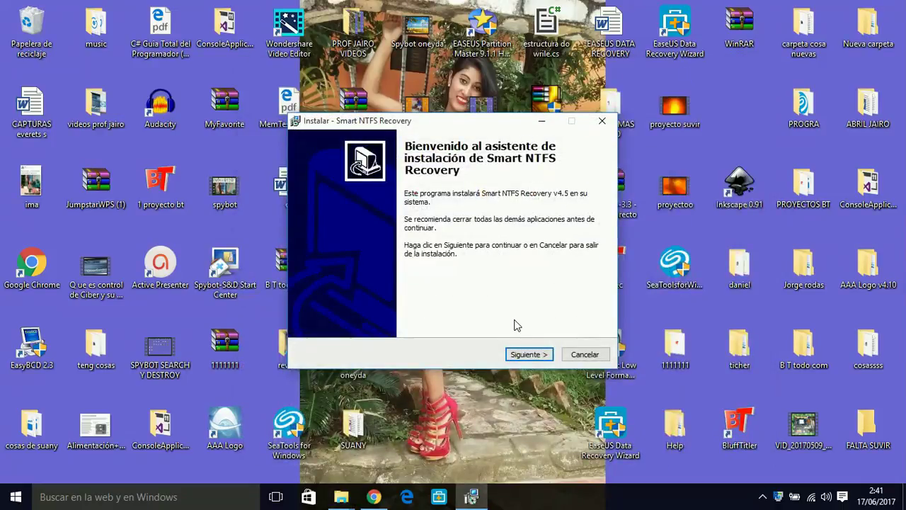
click(525, 355)
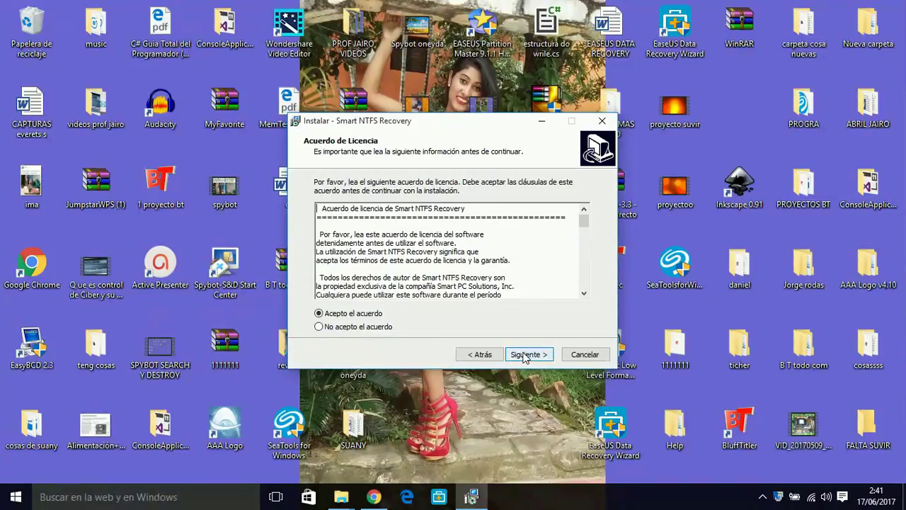
click(524, 354)
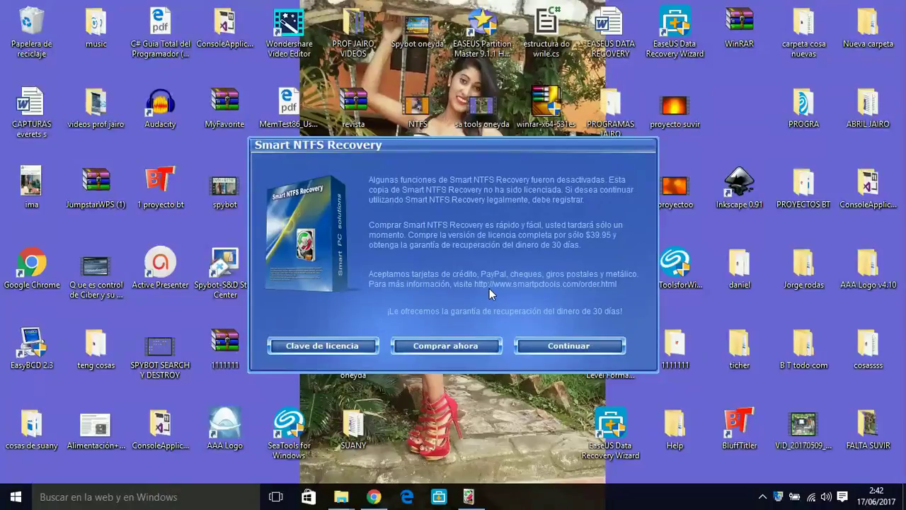
click(544, 345)
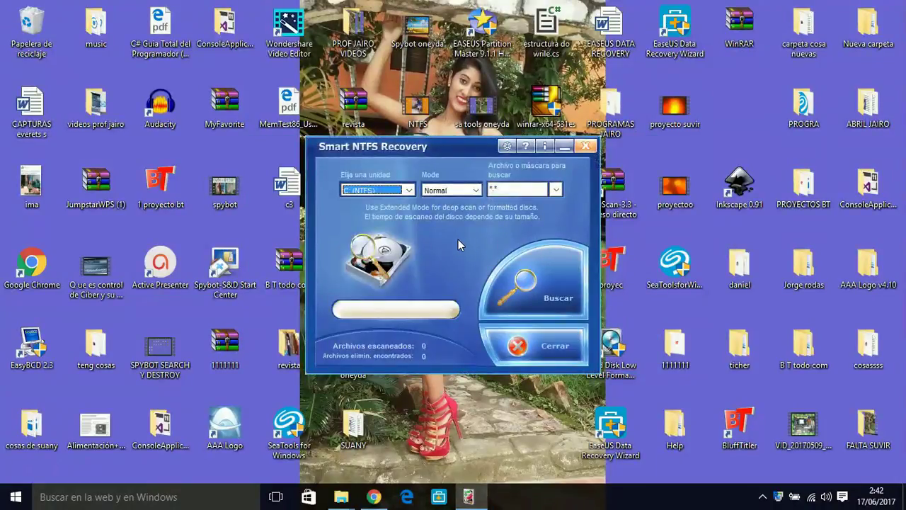
Examine the available options for drive, scan mode and file mask without changing them
click(413, 190)
click(473, 188)
click(476, 189)
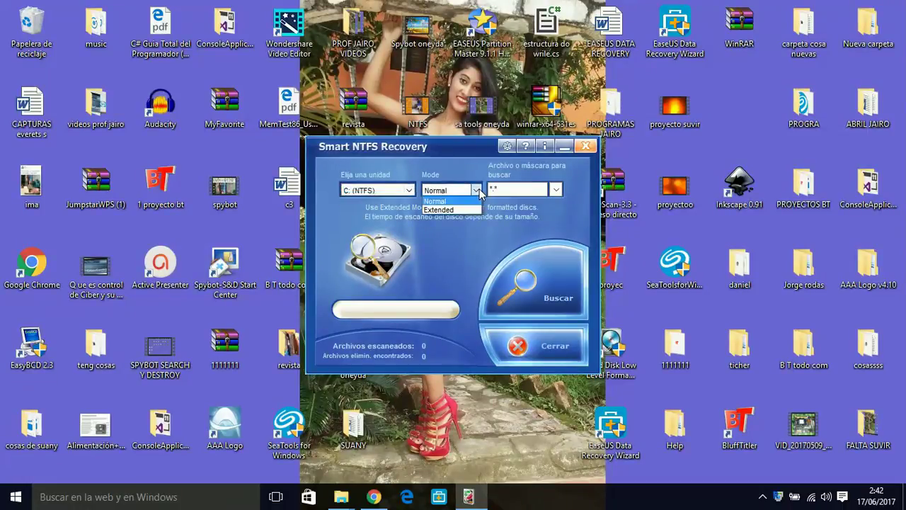
click(479, 189)
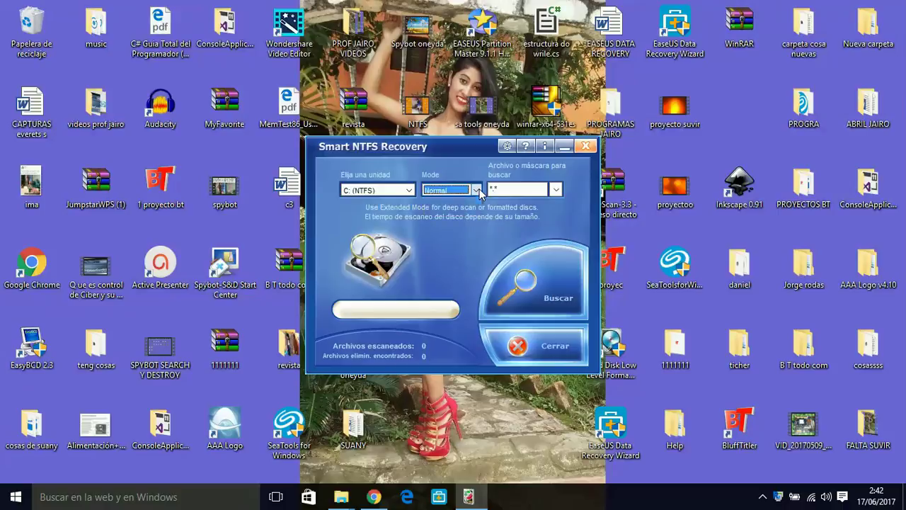
click(556, 191)
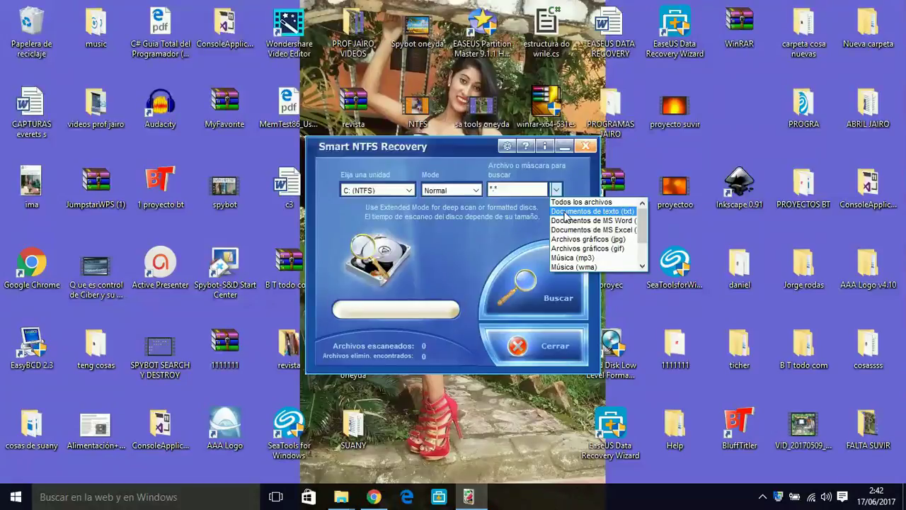
click(526, 219)
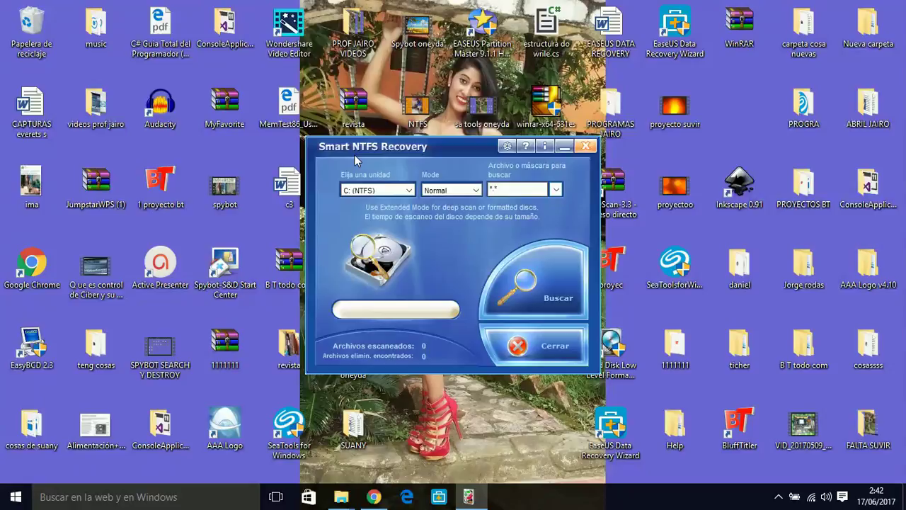
click(407, 189)
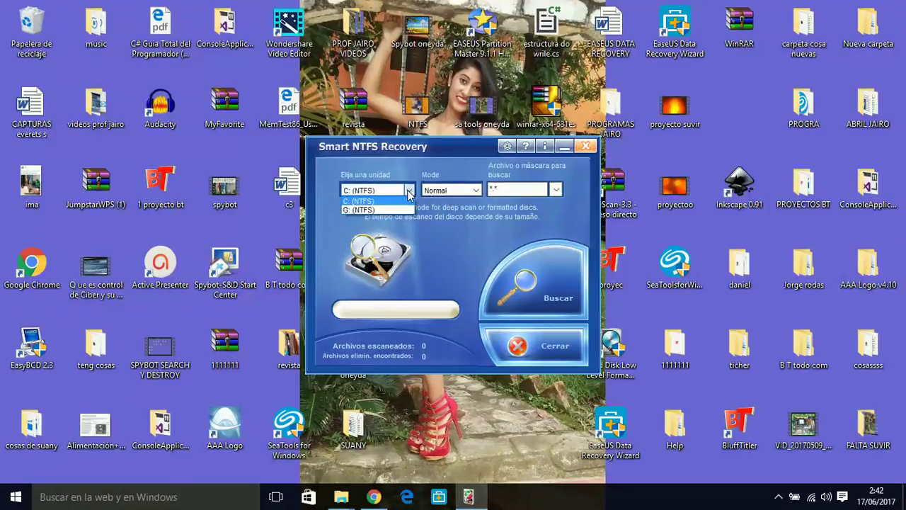
click(480, 187)
click(480, 187)
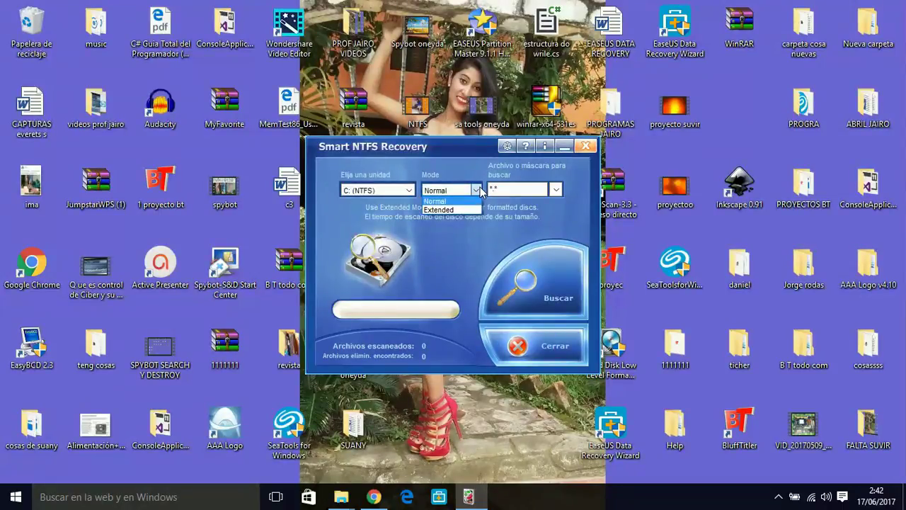
click(533, 284)
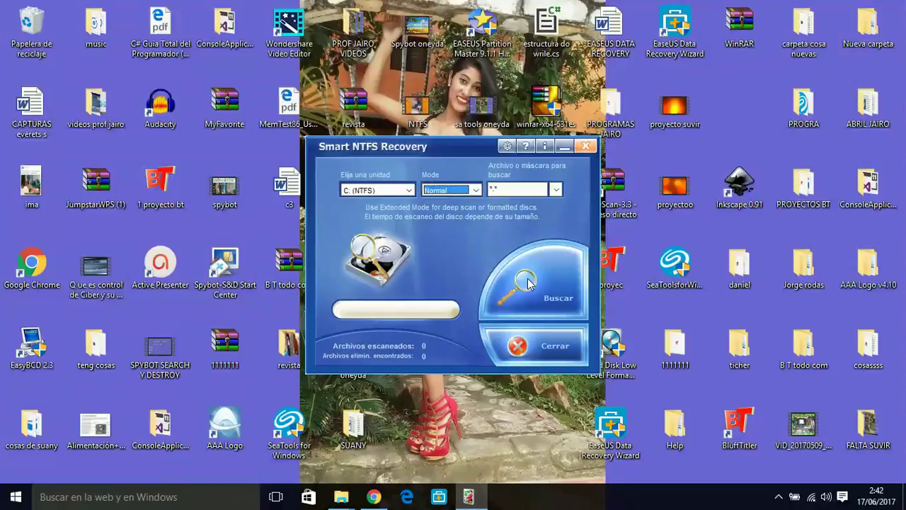
click(559, 298)
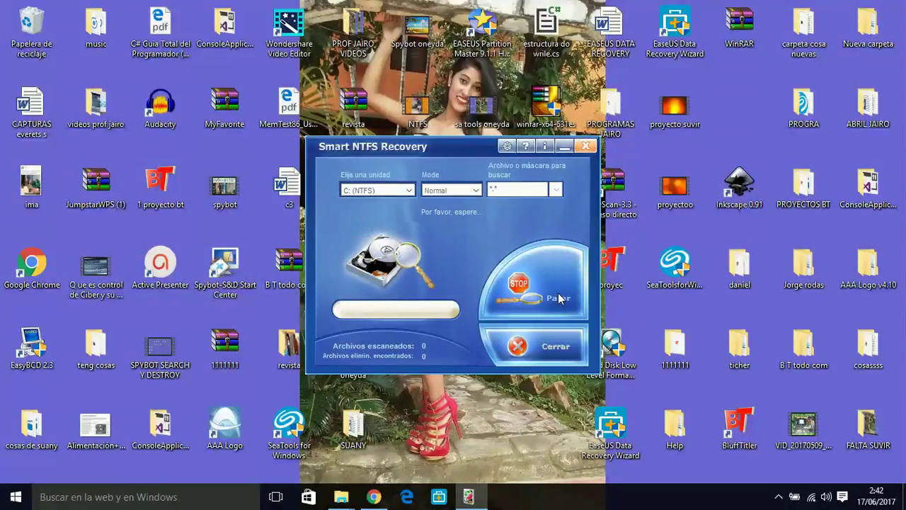
click(559, 298)
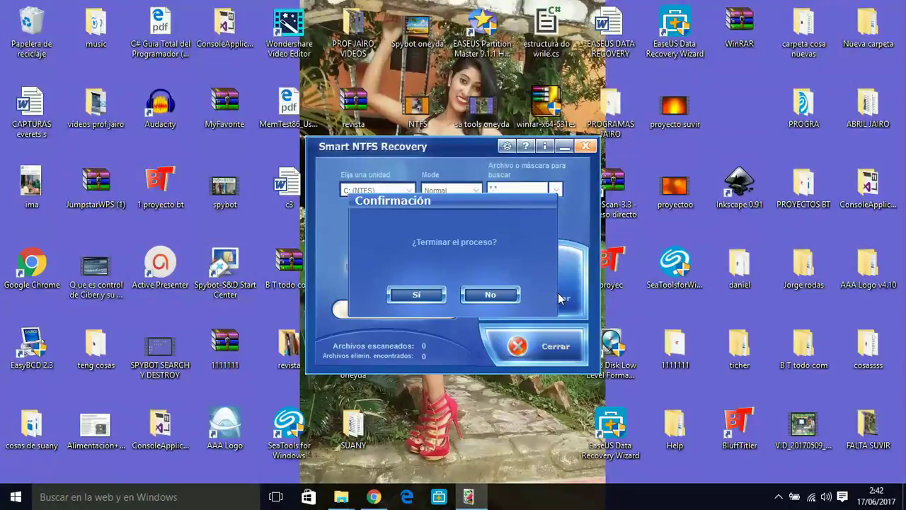
click(429, 292)
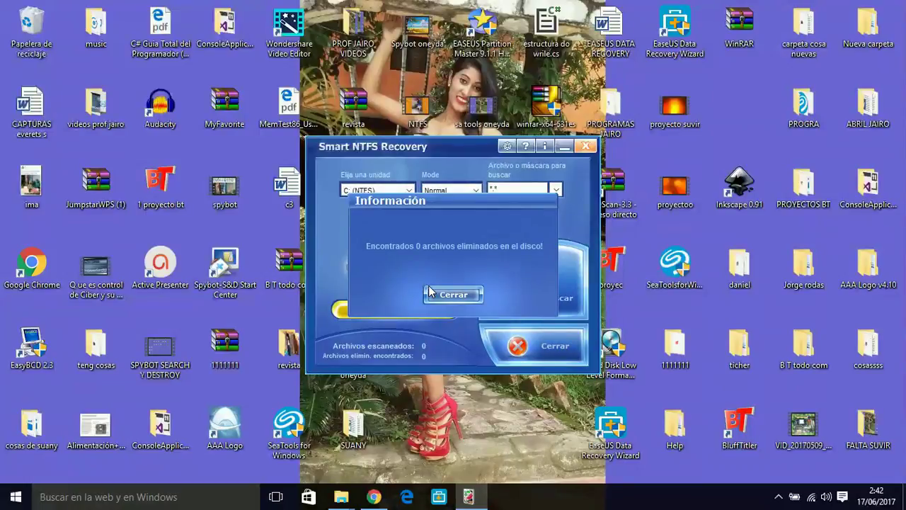
click(456, 293)
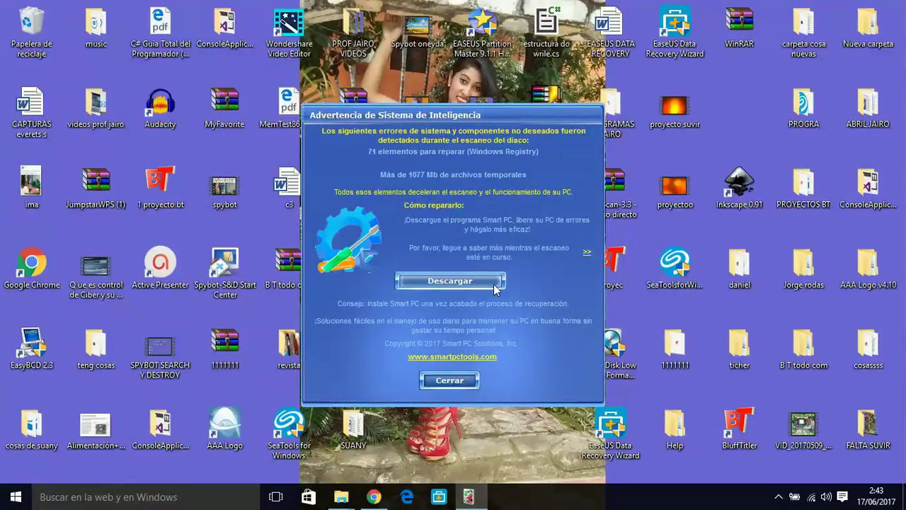
Close the system warning and let the scan of drive C: for deleted files continue
click(461, 384)
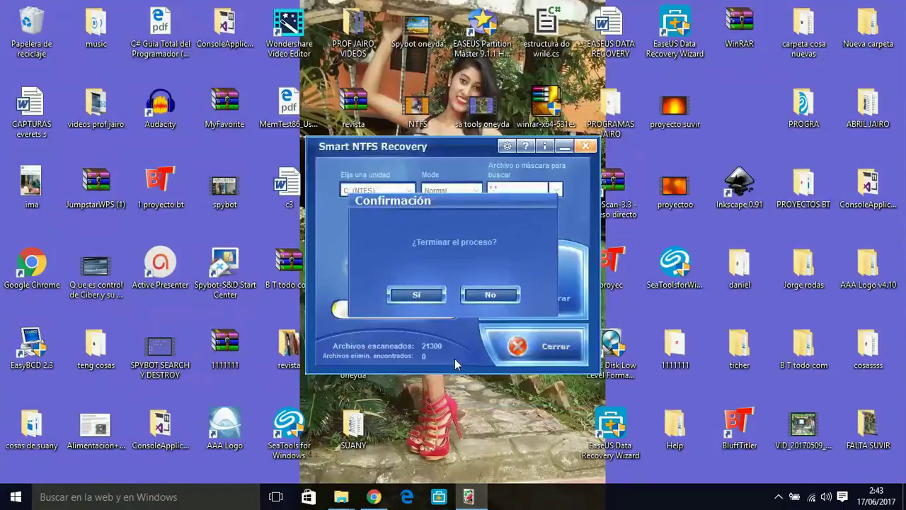
click(473, 296)
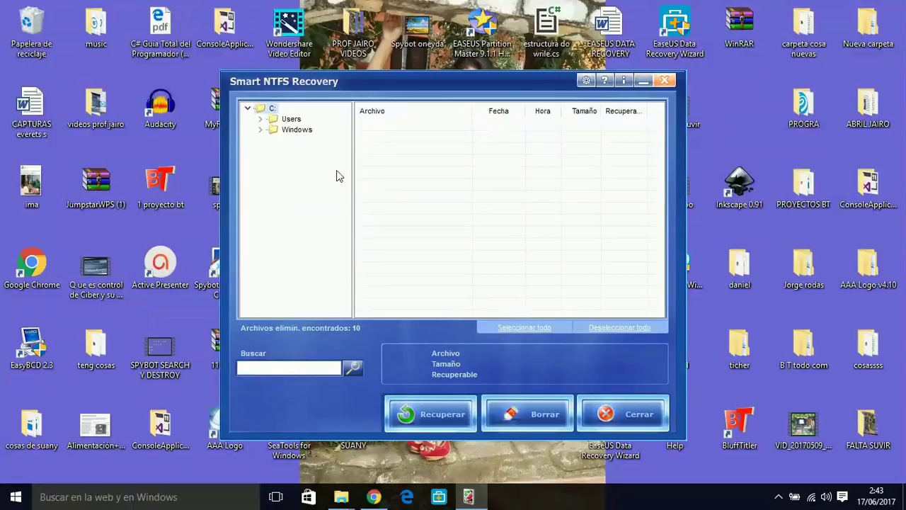
Expand Windows, appcompat and Programs in the scan results and open the Install folder
double_click(296, 130)
double_click(310, 143)
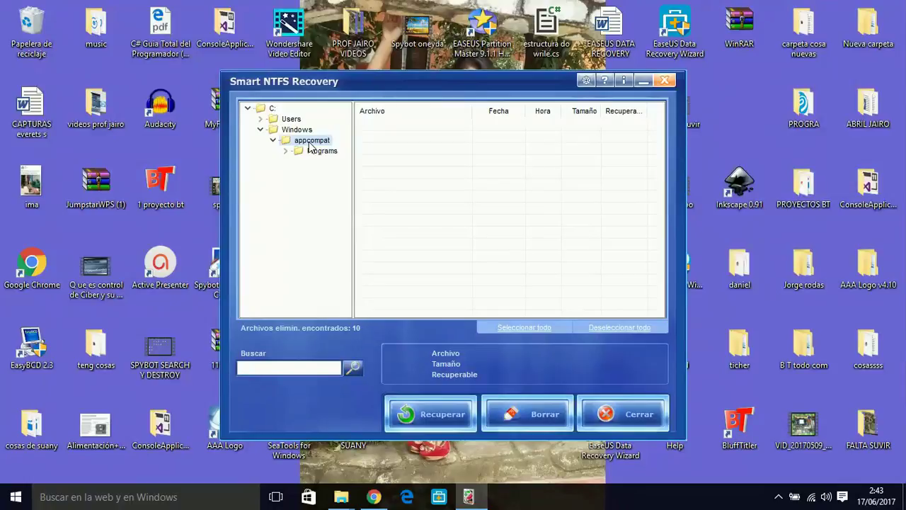
click(320, 154)
double_click(320, 155)
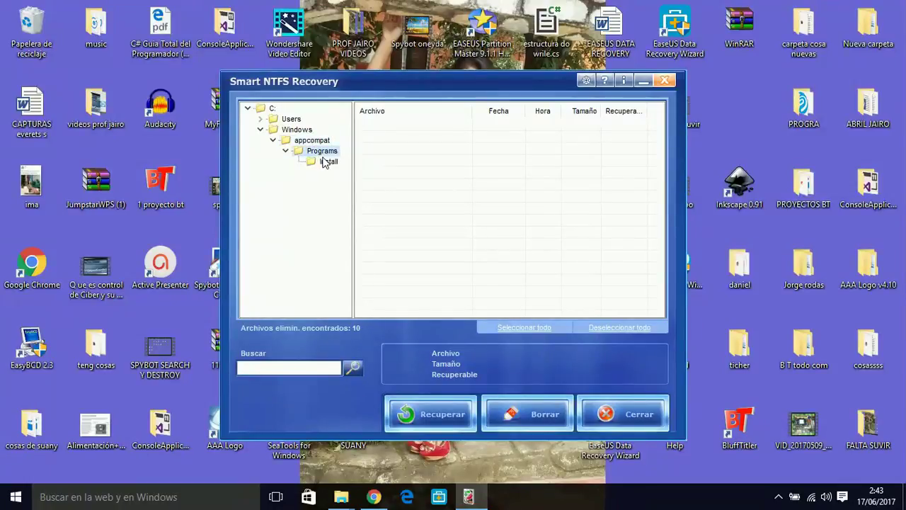
click(327, 162)
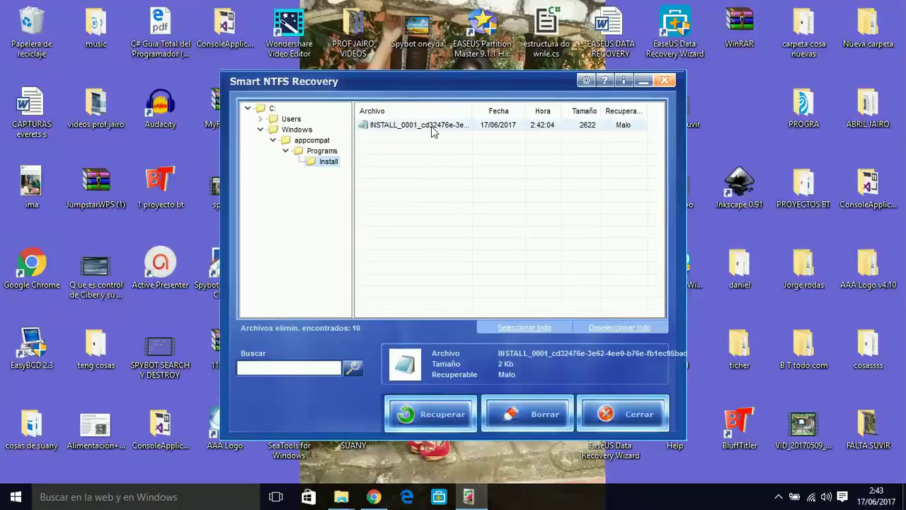
Recover the deleted INSTALL_0001 file, dismissing the notices, view it in the Restored Files folder and minimize that window
click(446, 416)
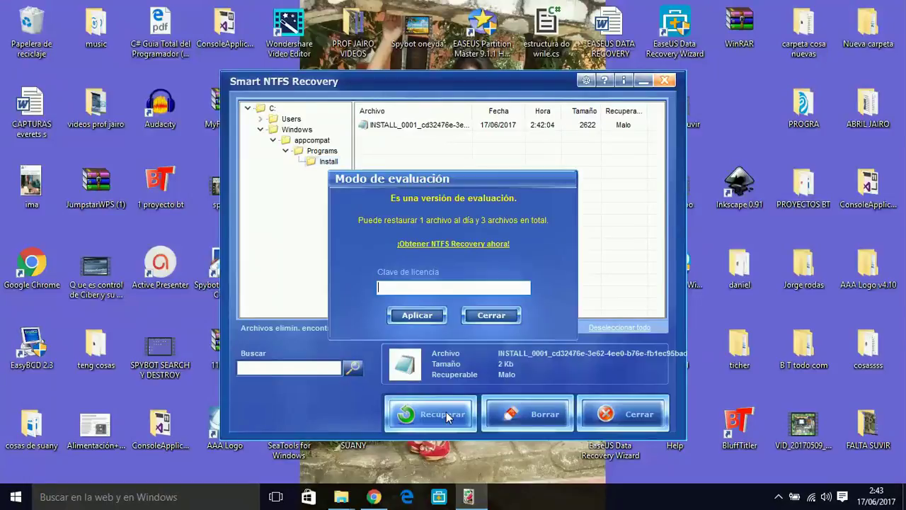
click(468, 320)
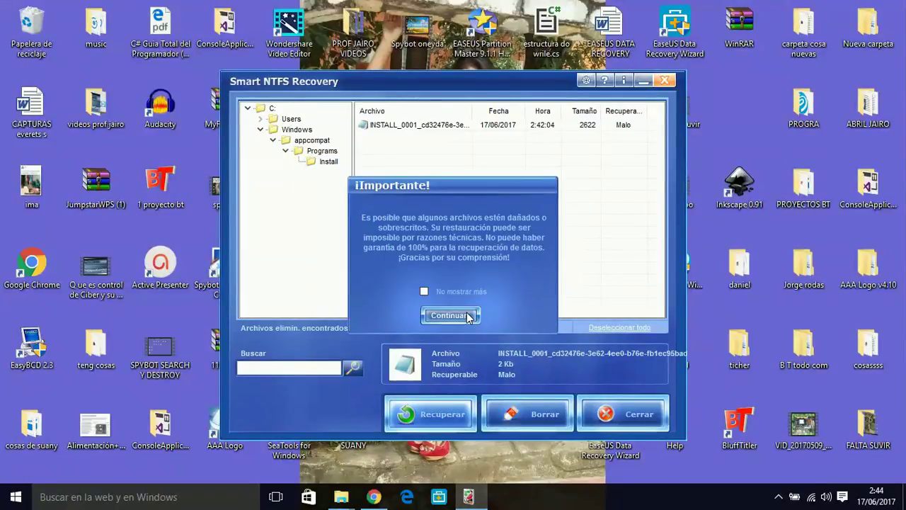
click(467, 319)
click(430, 294)
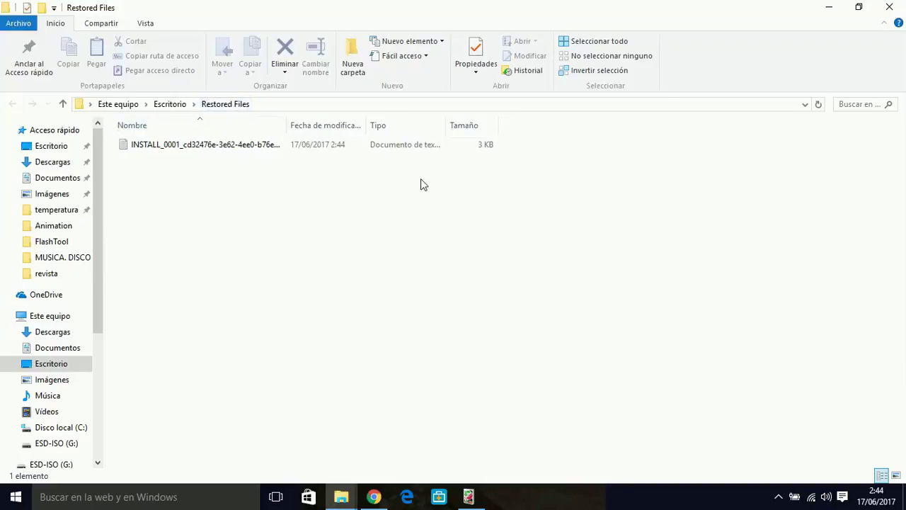
click(828, 6)
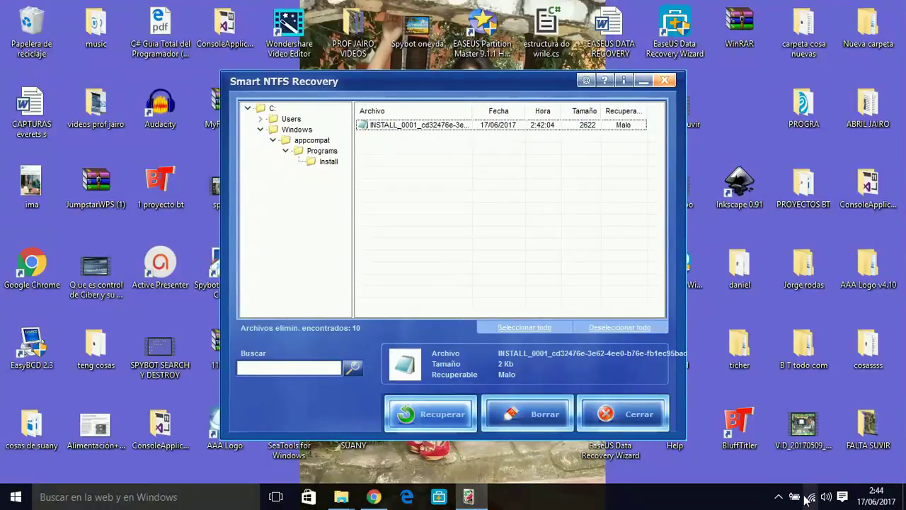
click(779, 496)
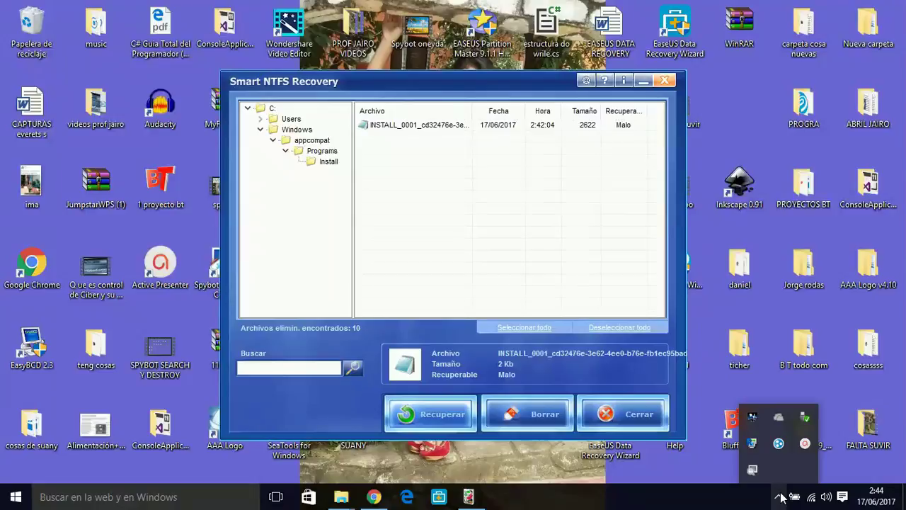
click(805, 444)
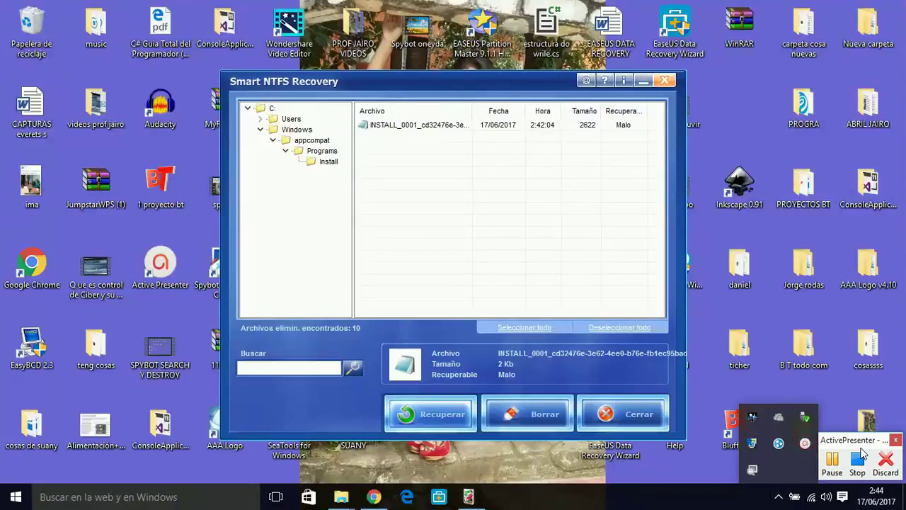